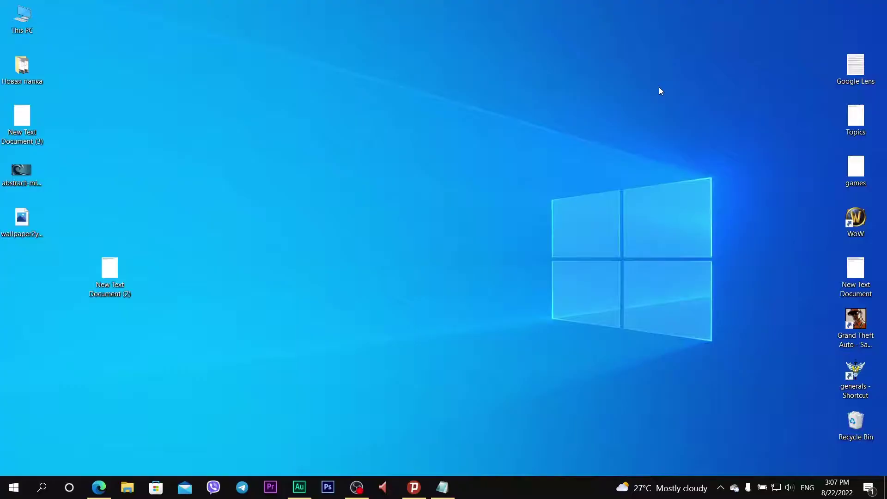
# Search Google for 'utorrent' in Edge and open the official µTorrent Classic versions page.
pyautogui.click(103, 485)
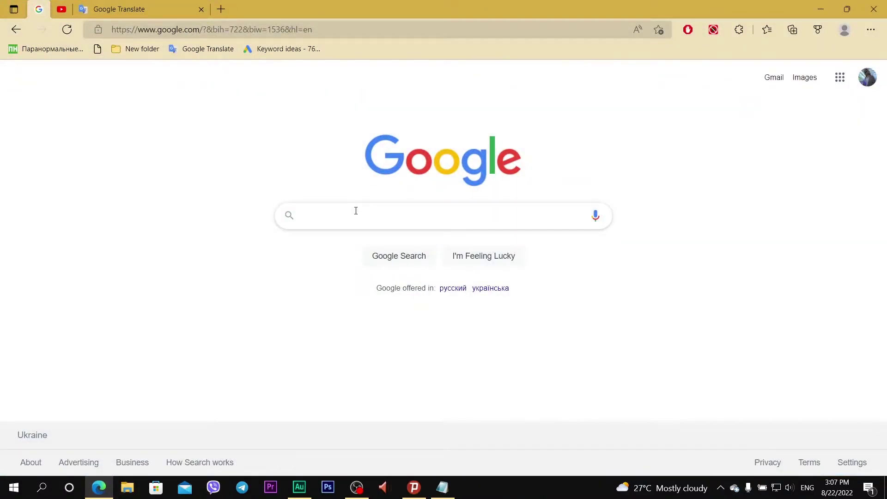
pyautogui.click(356, 211)
pyautogui.write('utorrent')
pyautogui.press('Return')
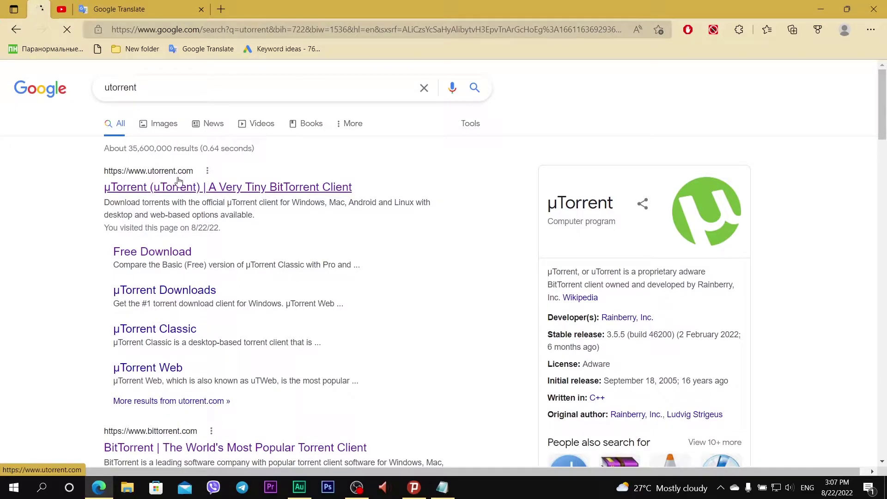
pyautogui.click(259, 187)
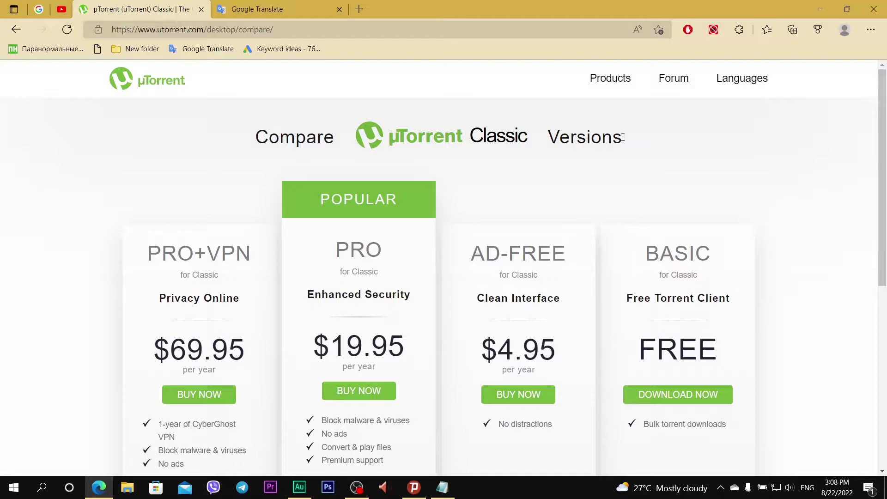
# Download the free Basic µTorrent Classic installer from the comparison page.
pyautogui.scroll(-1, 671, 203)
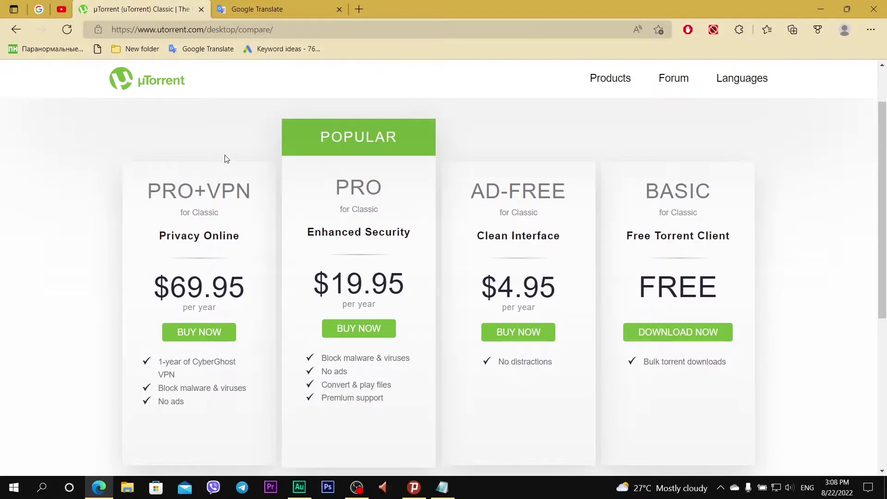
pyautogui.moveTo(147, 191); pyautogui.dragTo(257, 190)
pyautogui.click(172, 285)
pyautogui.click(730, 340)
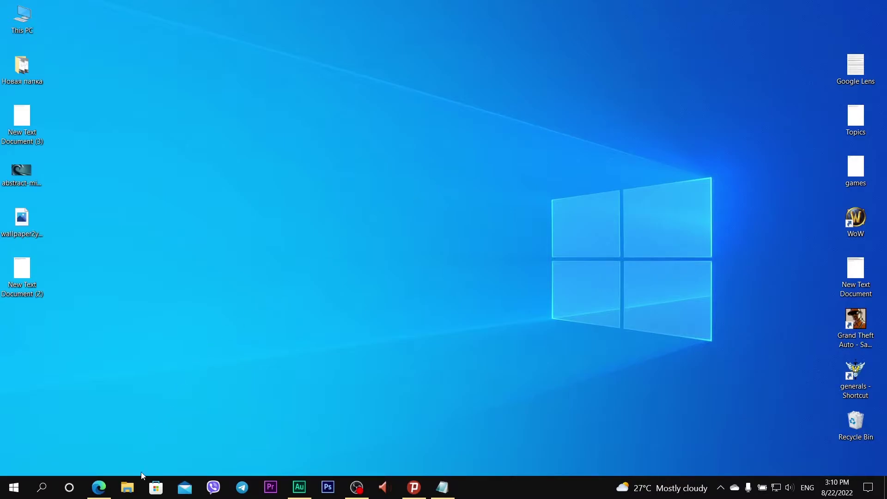
# Launch the downloaded uTorrent installer from the Downloads folder in File Explorer.
pyautogui.click(127, 487)
pyautogui.click(151, 185)
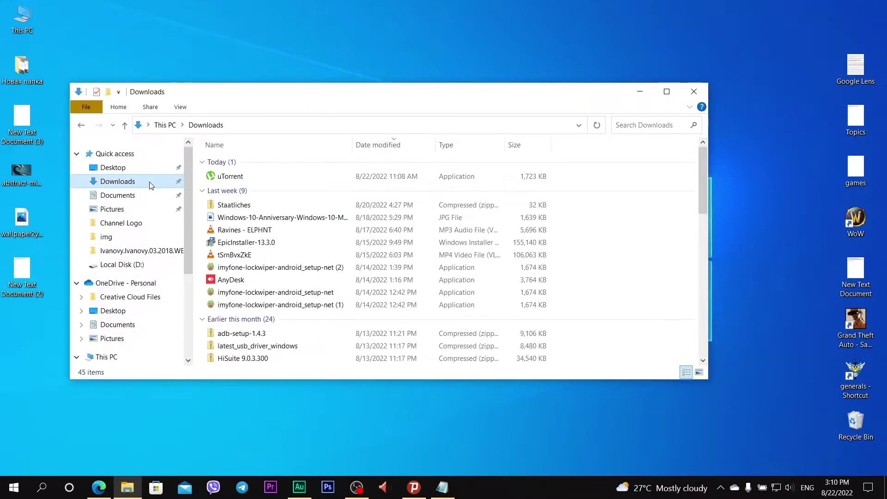
pyautogui.doubleClick(248, 177)
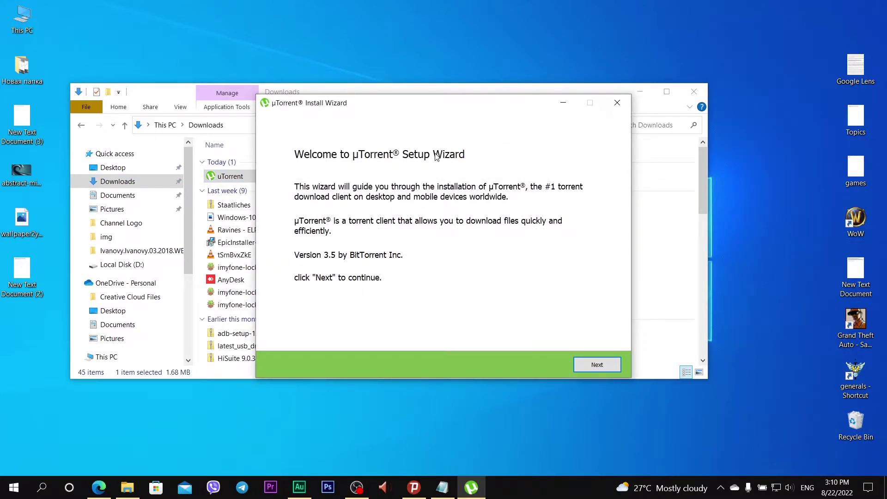
# Get past the welcome and warning pages, accept the license, and decline the Google Chrome offer.
pyautogui.click(597, 365)
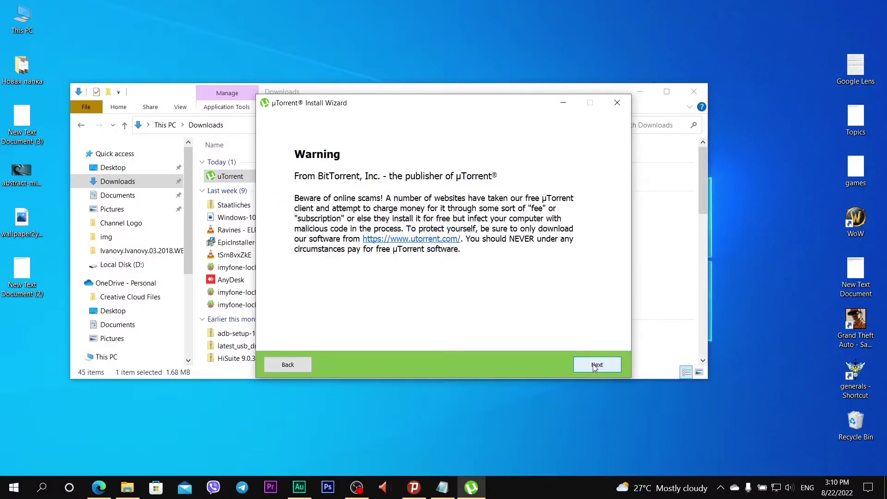
pyautogui.click(598, 365)
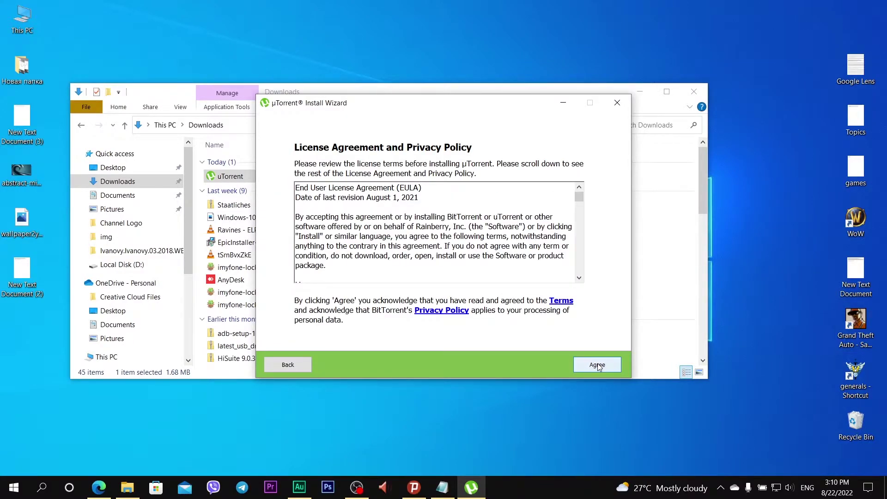
pyautogui.click(598, 365)
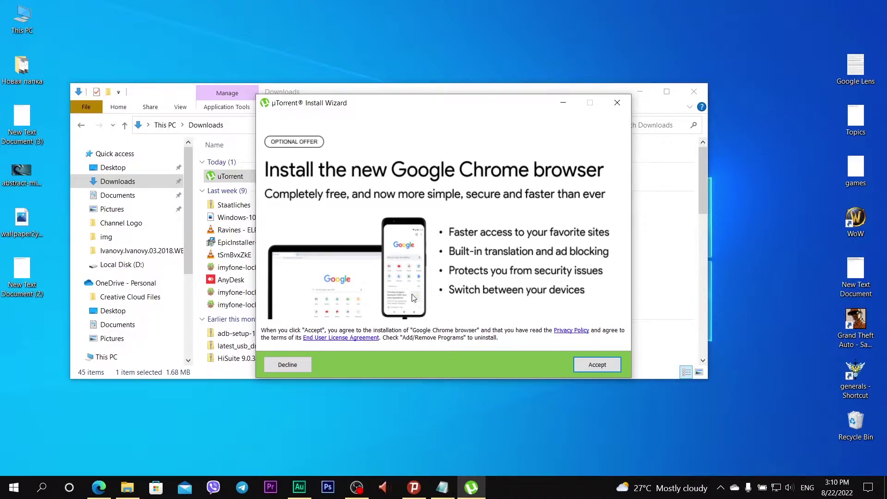
pyautogui.click(303, 367)
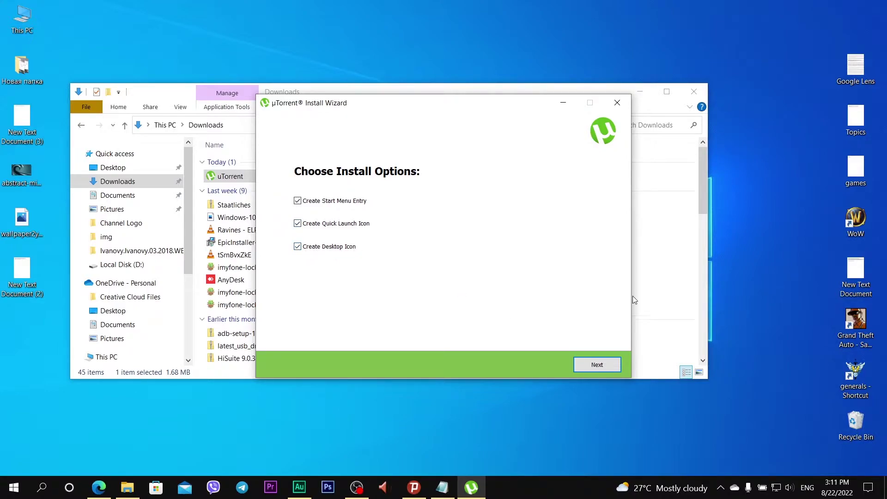
# Keep the default install options and configurations and run the installation to completion.
pyautogui.click(605, 365)
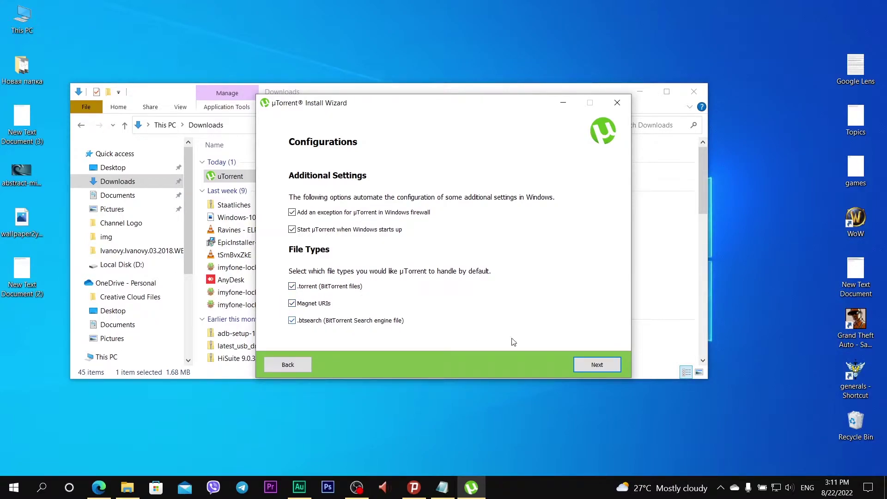
pyautogui.click(605, 368)
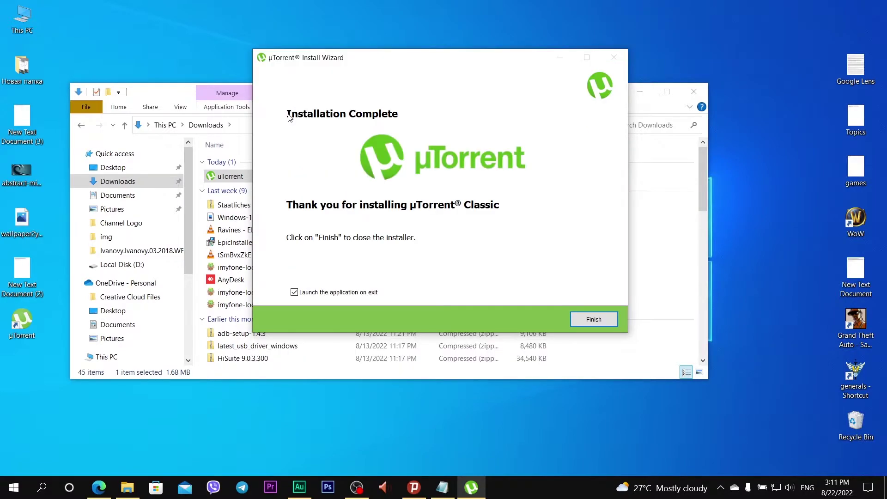
pyautogui.moveTo(287, 114); pyautogui.dragTo(392, 119)
pyautogui.click(621, 292)
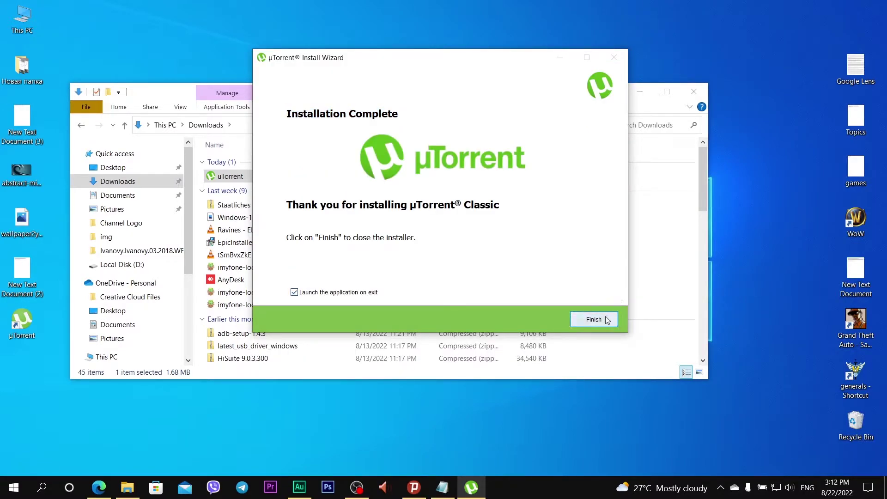
# Launch µTorrent 3.5.5, disable automatic update installation in Preferences, and show the Directories page.
pyautogui.click(606, 317)
pyautogui.moveTo(424, 62)
pyautogui.mouseDown()
pyautogui.moveTo(380, 46)
pyautogui.moveTo(444, 87)
pyautogui.moveTo(423, 53)
pyautogui.mouseUp()
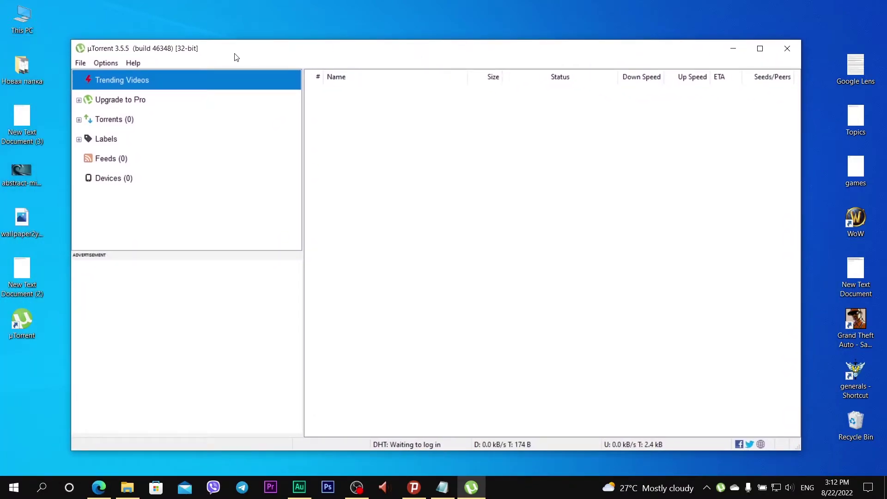
pyautogui.click(110, 65)
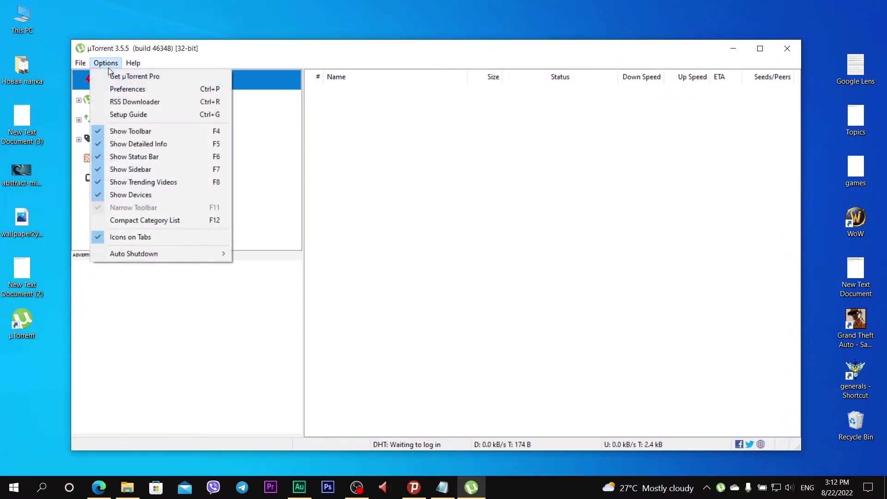
pyautogui.click(140, 90)
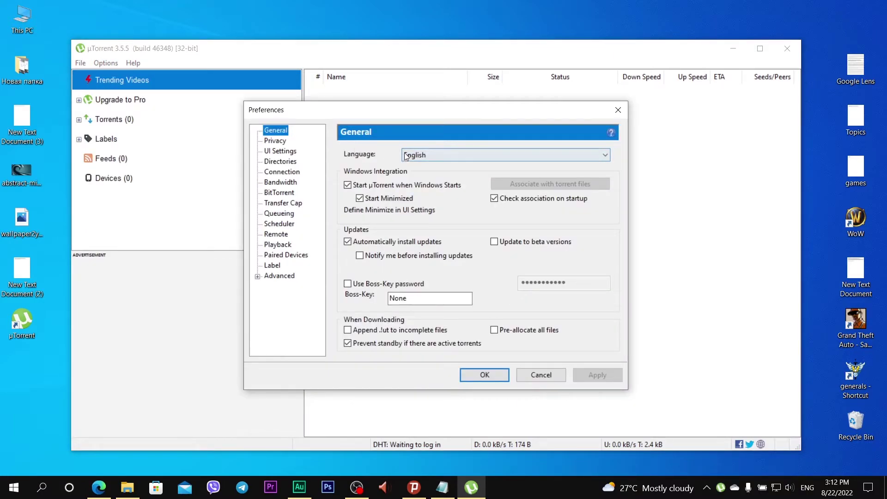
pyautogui.click(350, 244)
pyautogui.click(583, 376)
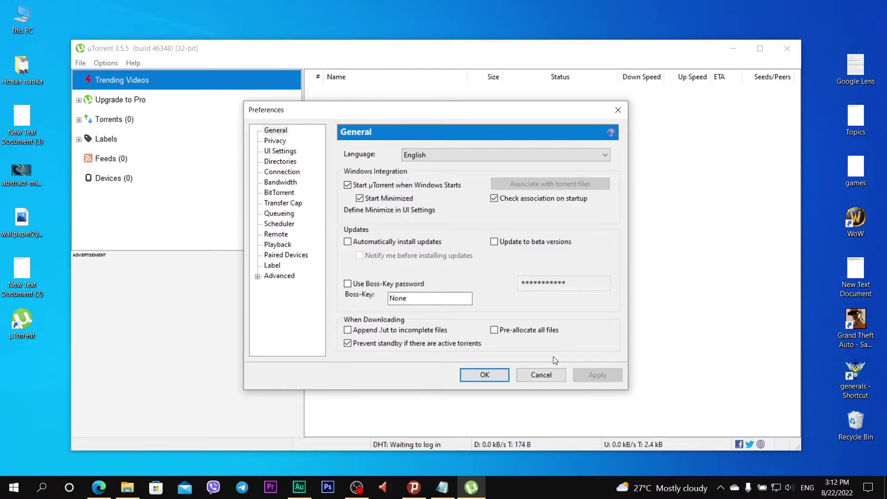
pyautogui.click(293, 163)
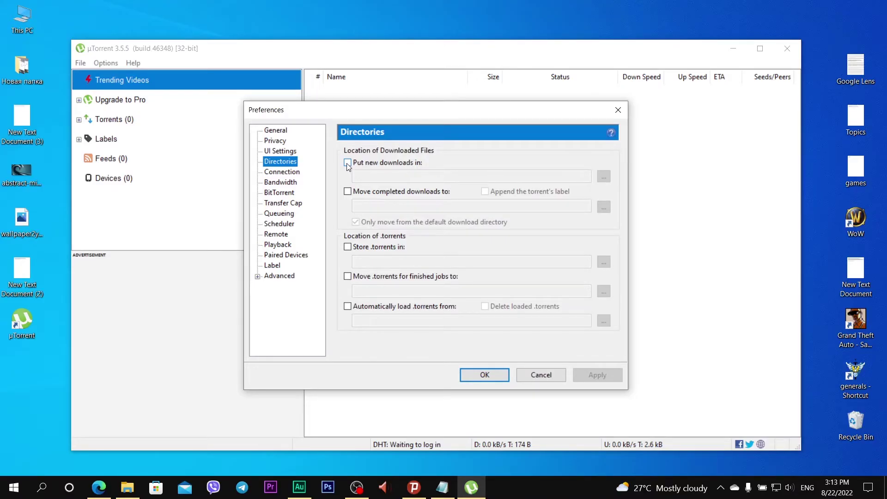
# Enable 'Put new downloads in' and set its folder to D:\.
pyautogui.click(348, 163)
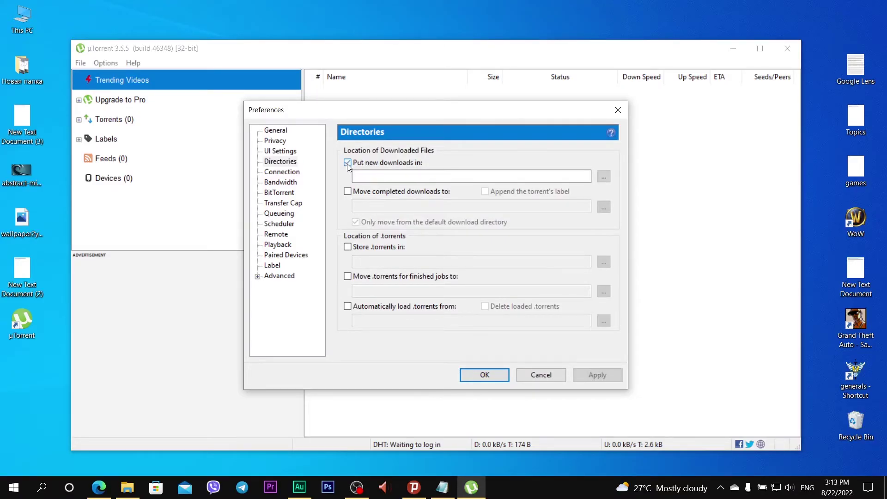
pyautogui.click(605, 176)
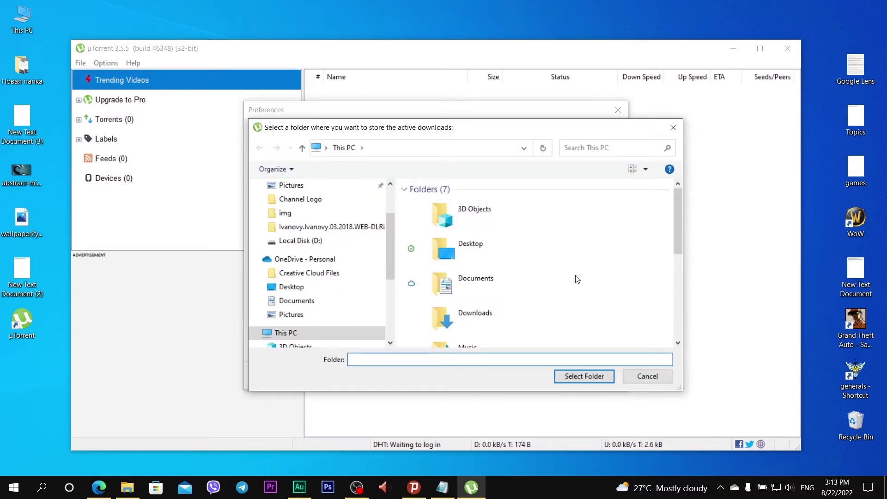
pyautogui.click(583, 376)
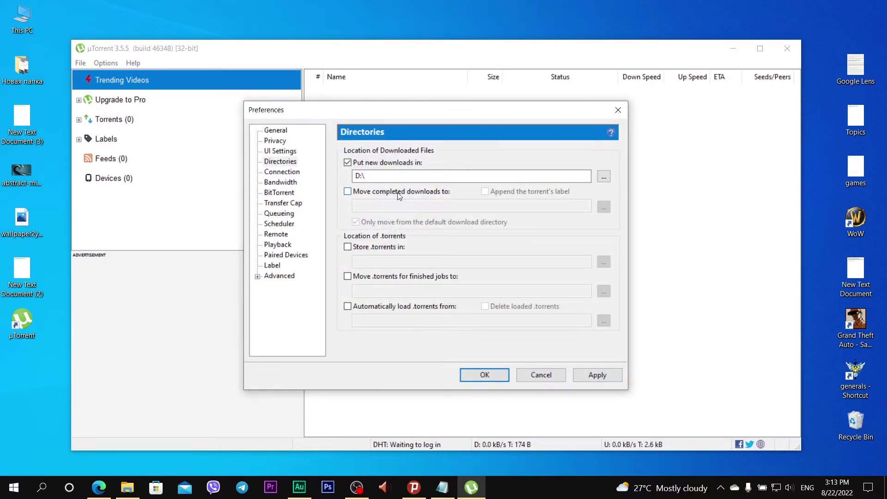
# Enable 'Move completed downloads to' and set its folder to Local Disk (D:).
pyautogui.click(348, 191)
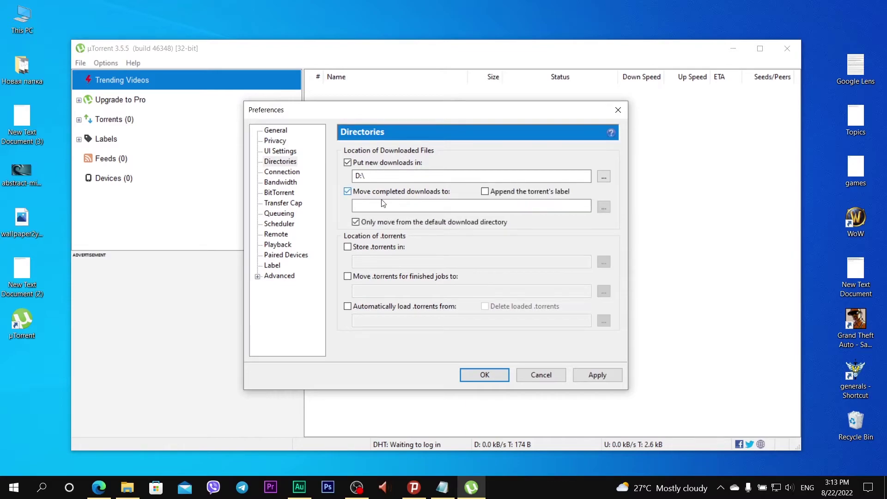
pyautogui.click(604, 207)
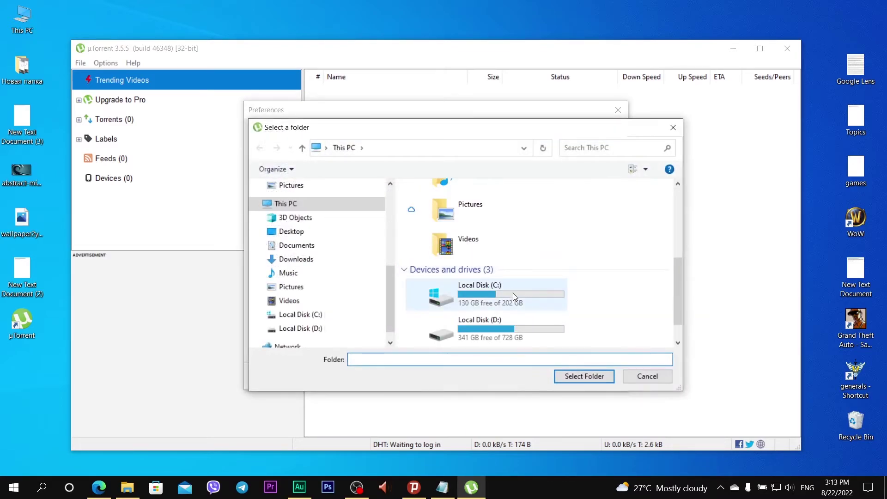
pyautogui.click(539, 323)
pyautogui.click(578, 375)
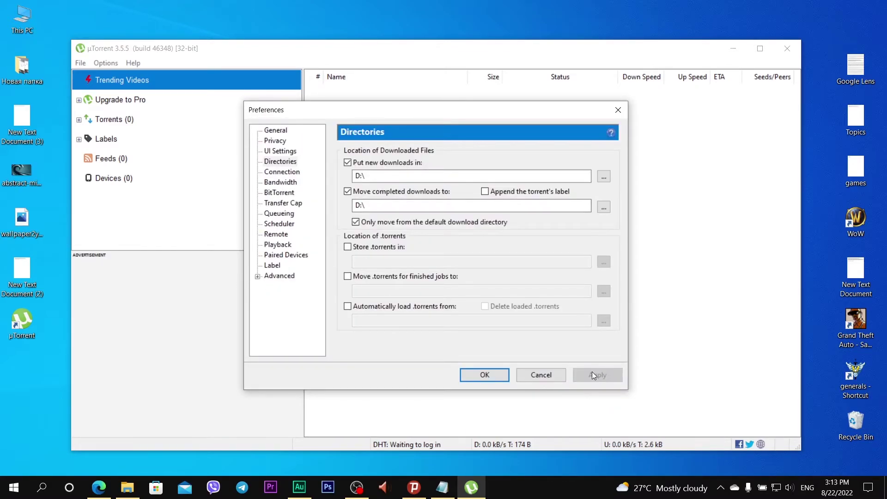